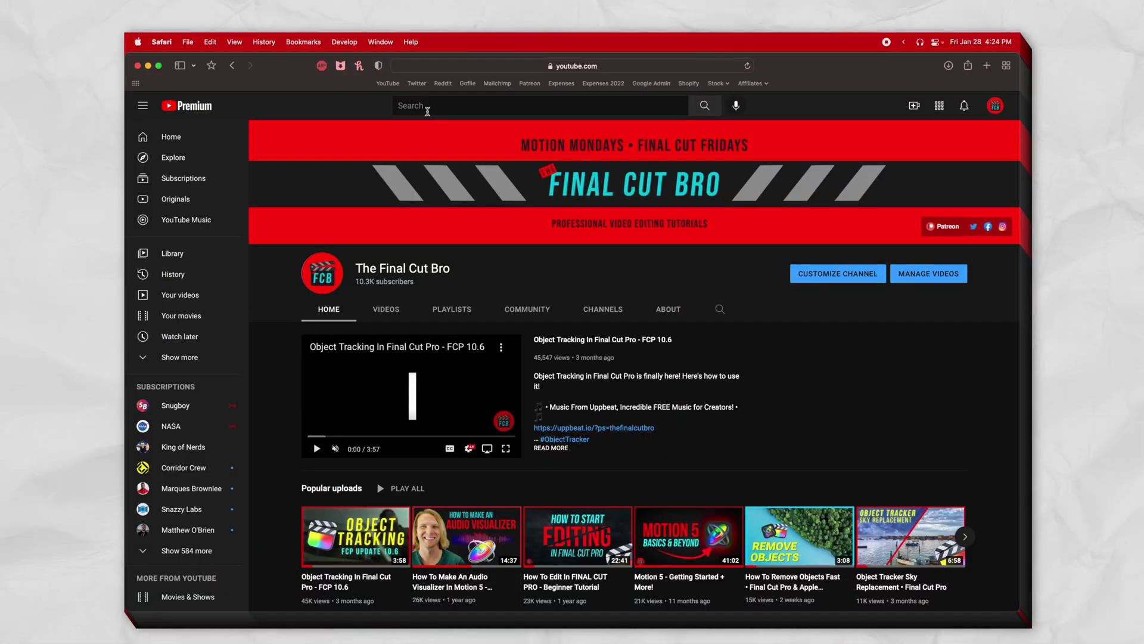
Go to Envato Elements and open the P Letter Mark Palm Tree Logo item.
click(506, 66)
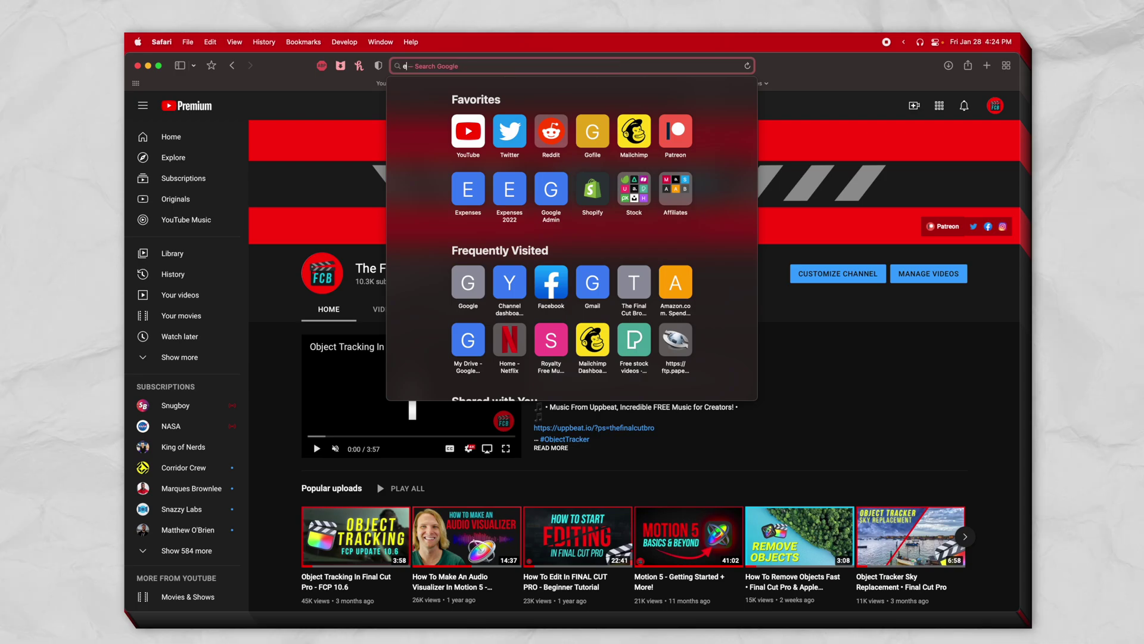
text(elements.envato.com)
key(Return)
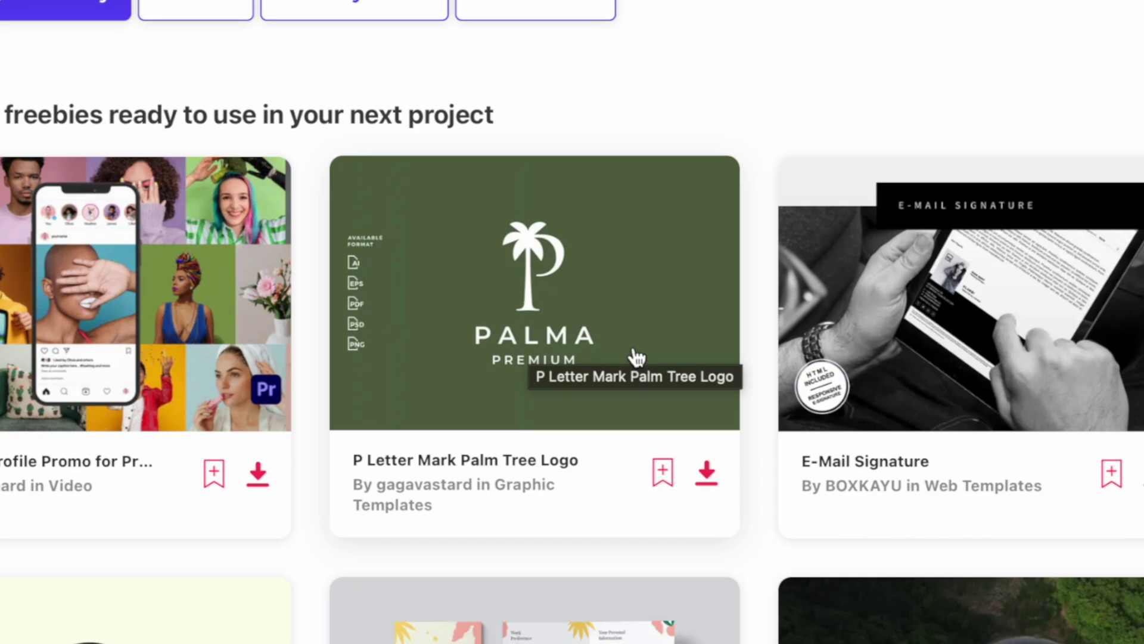
click(643, 341)
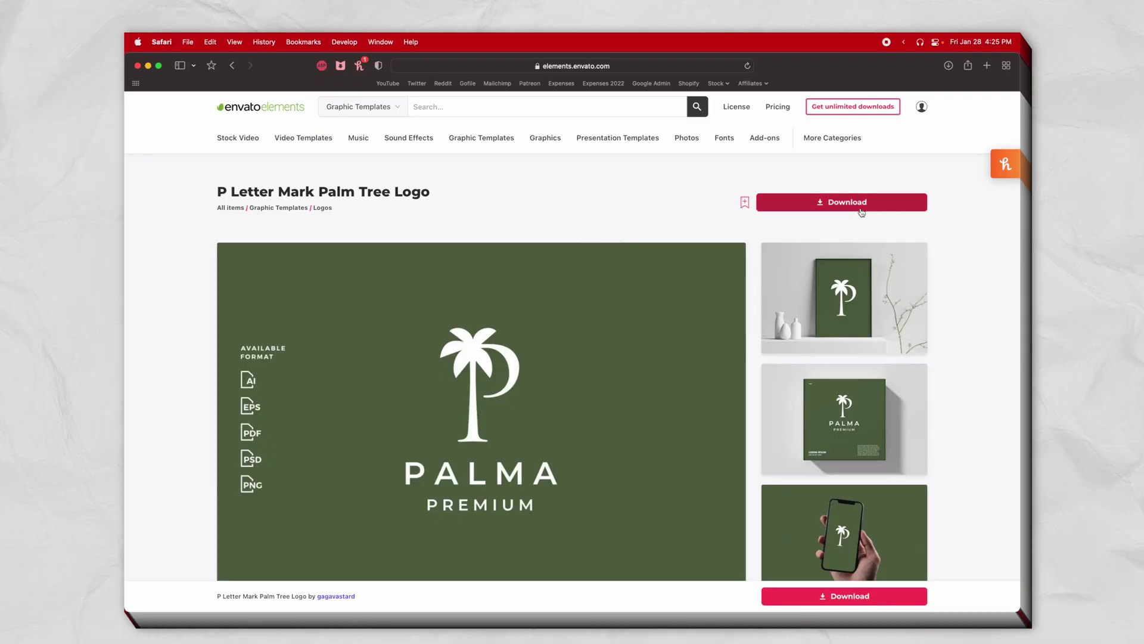
Download the logo into the 3D Logo project, save it to Graphics, and switch to Motion.
click(842, 201)
click(477, 330)
click(572, 447)
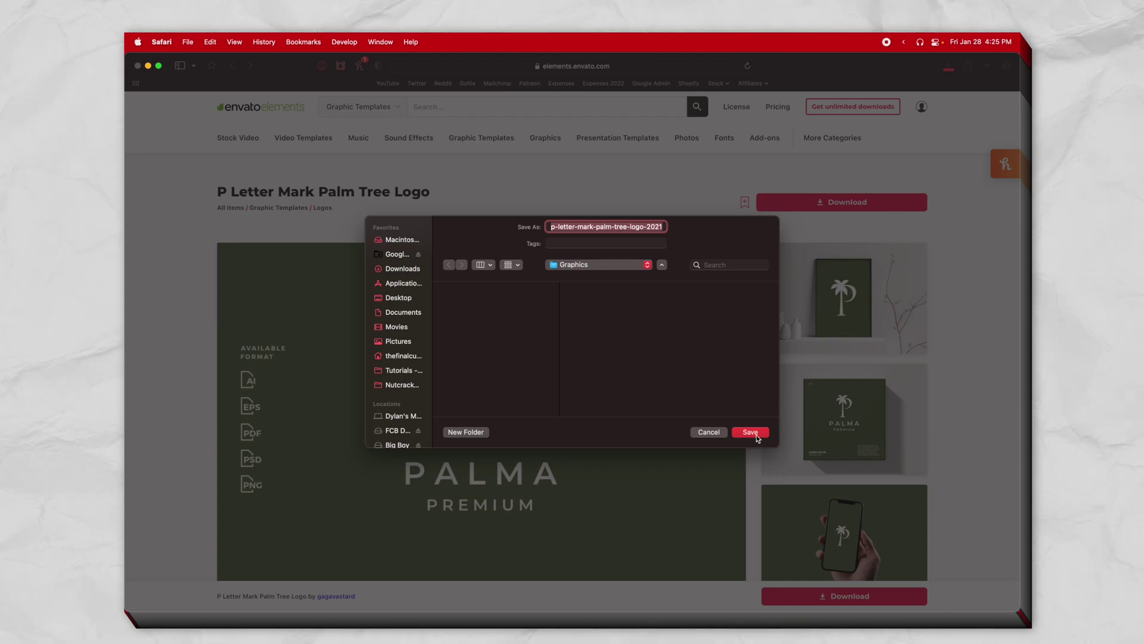
click(750, 432)
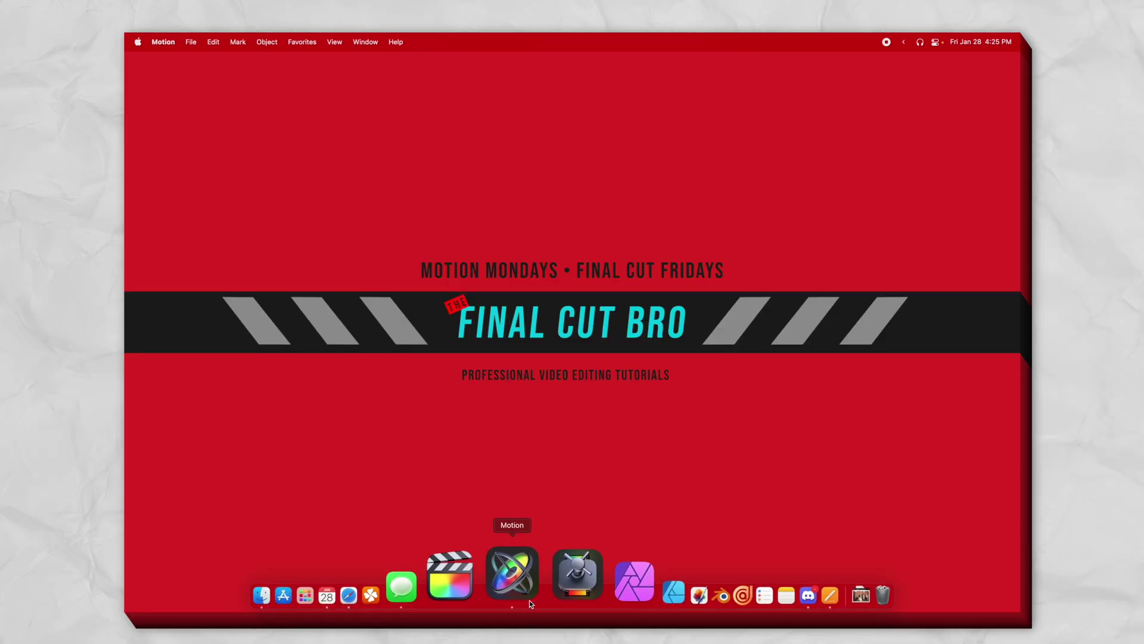
click(529, 599)
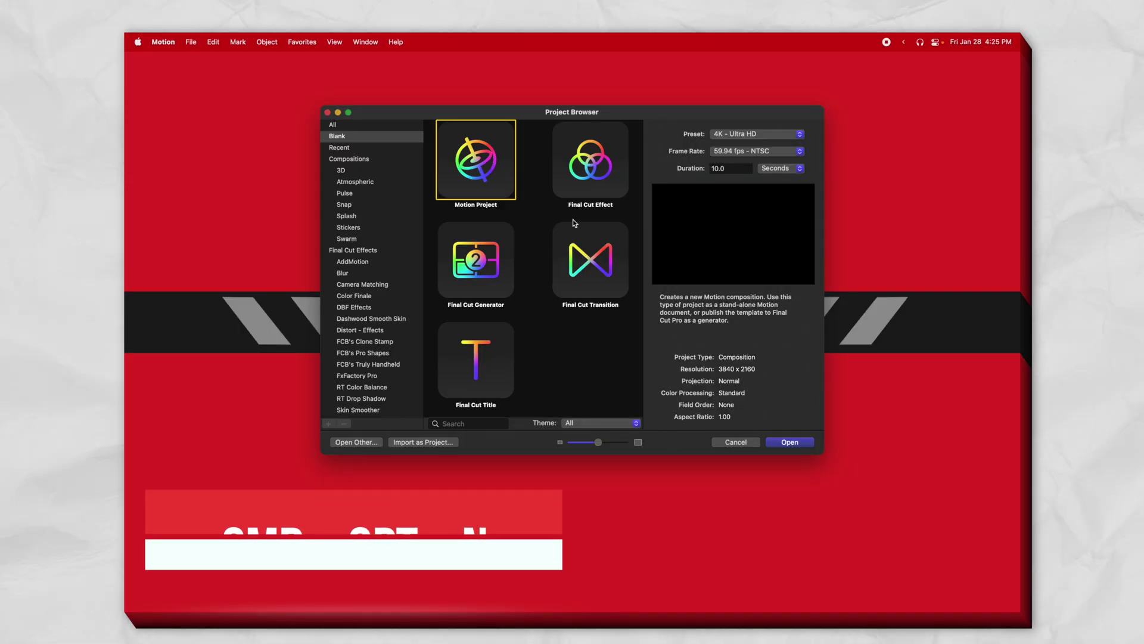
Create a new blank Motion project and browse to the T112 3D logo tutorial folder for import.
click(790, 442)
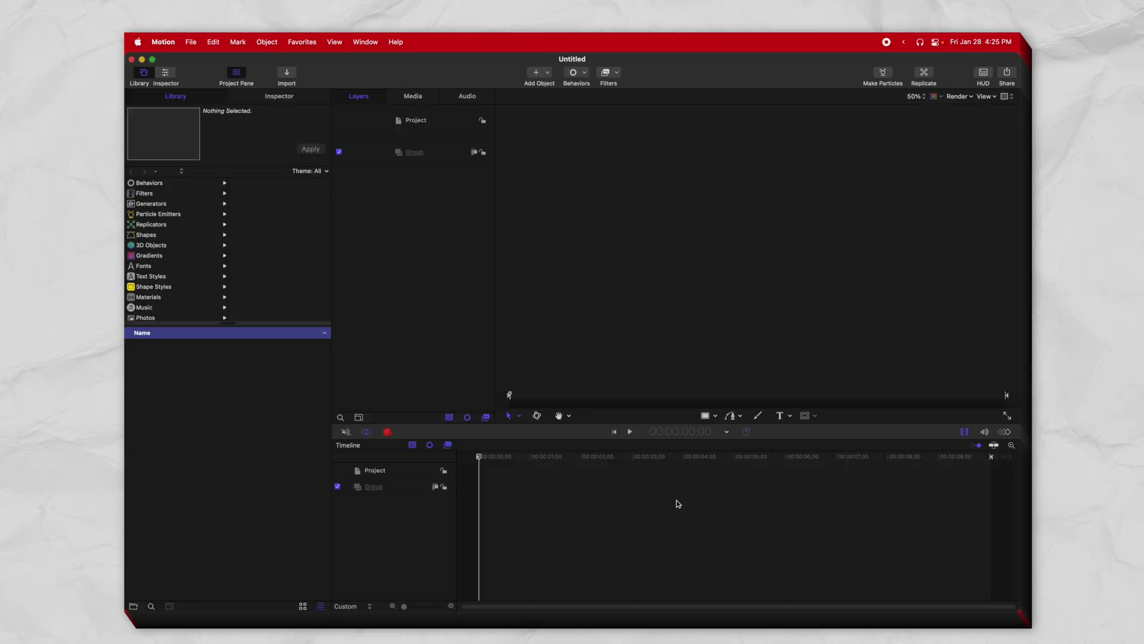
key(super+i)
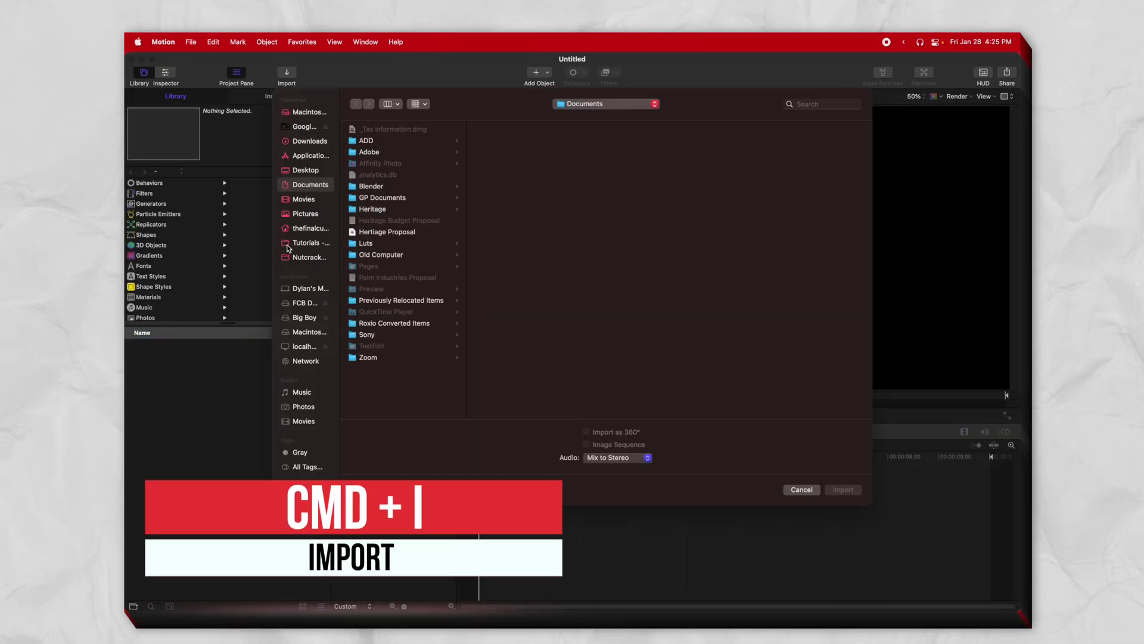
click(287, 243)
click(373, 232)
scroll(510, 286, down, 15)
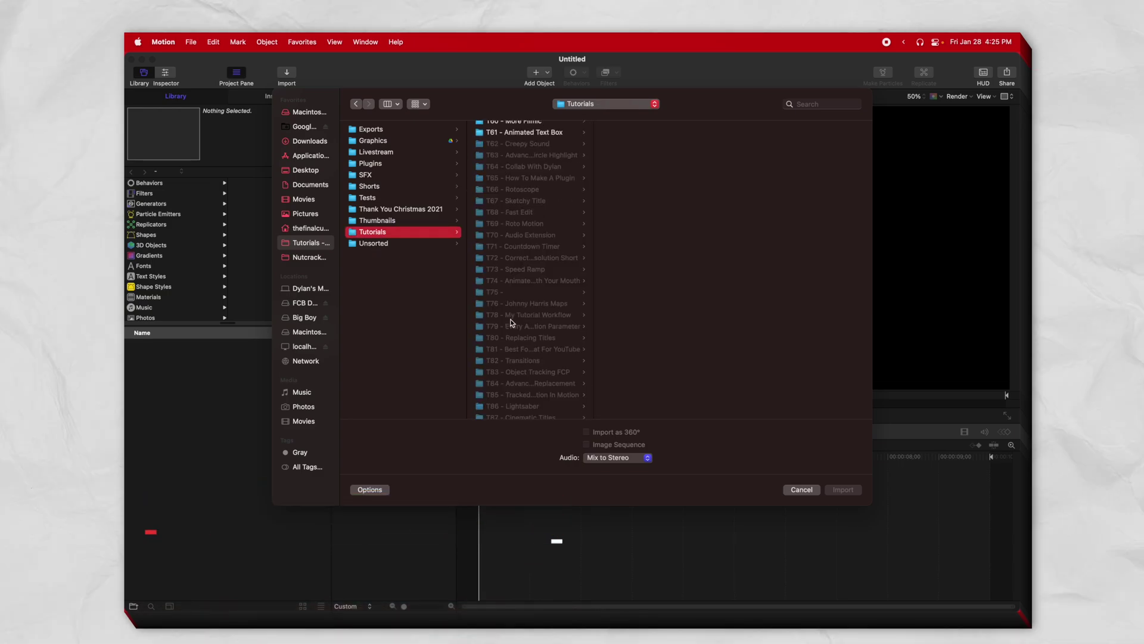
click(522, 409)
Import LOGO_PNG.png from Graphics > MAINFILE > PNG and select the new logo layer.
click(627, 141)
click(632, 129)
click(769, 164)
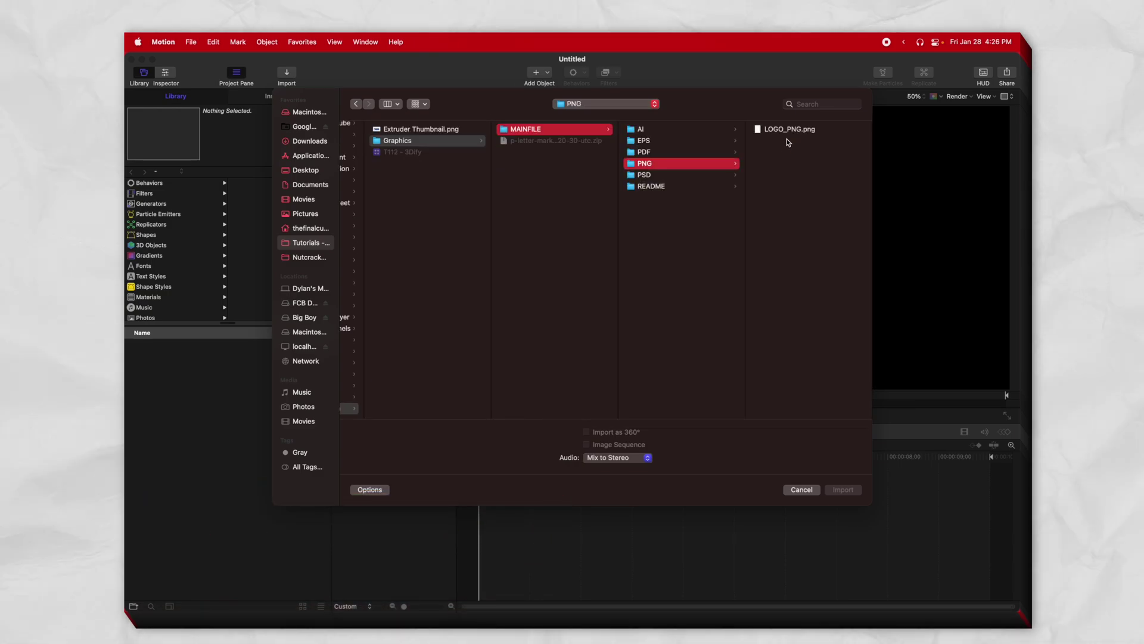
click(784, 130)
click(844, 489)
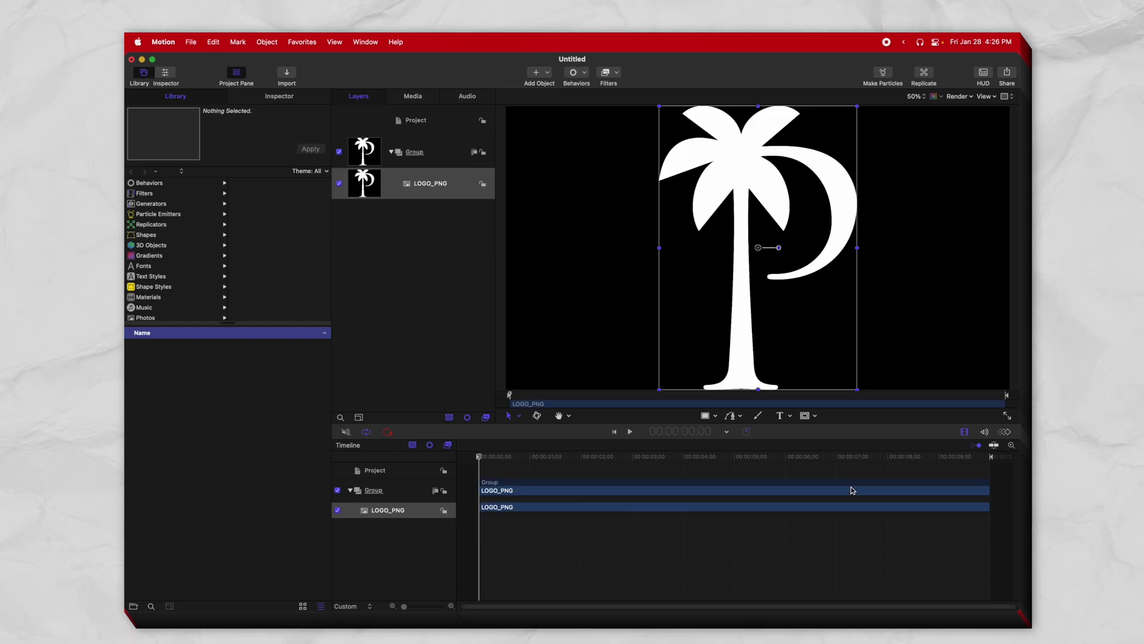
click(428, 192)
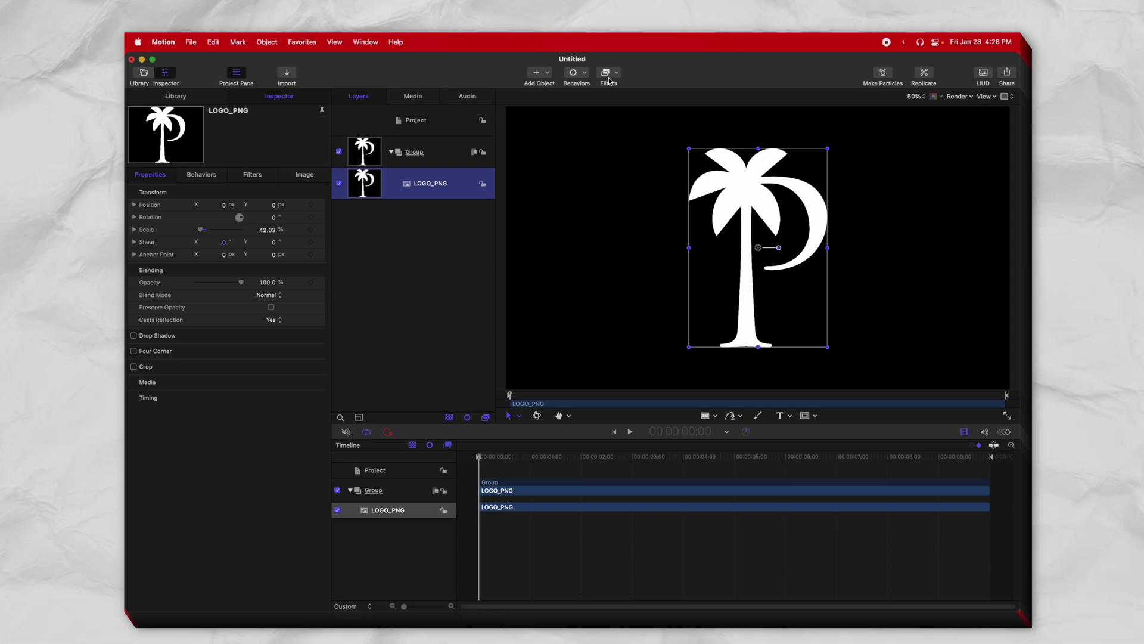
Add the Stylize > Extrude filter to the LOGO_PNG palm tree layer.
click(610, 75)
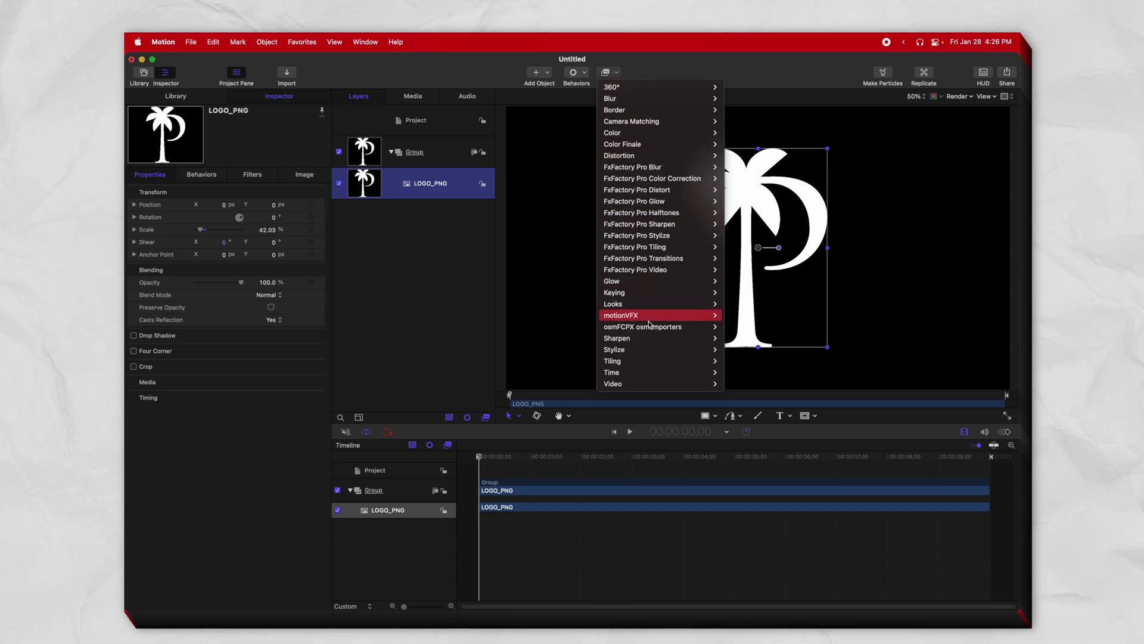
mouse_move(649, 351)
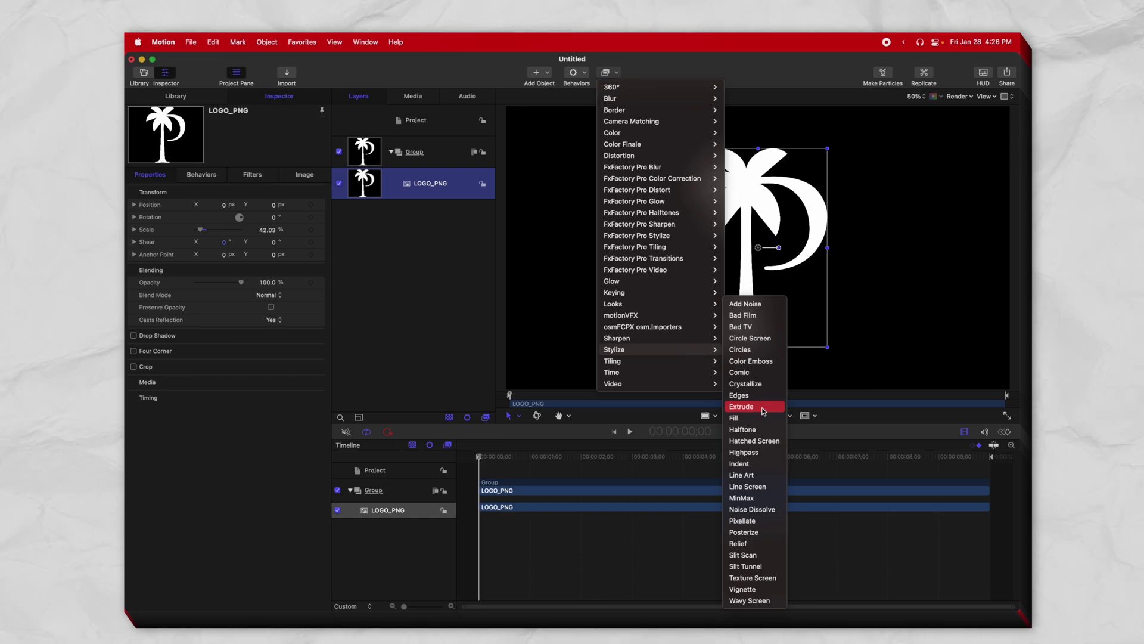
click(763, 411)
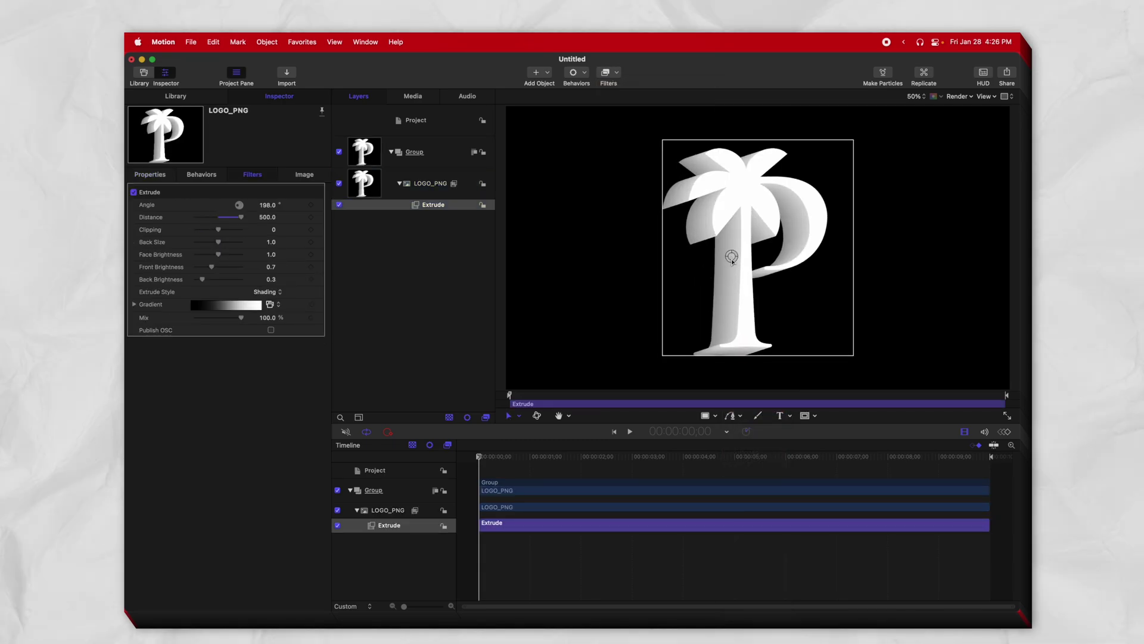
Drag the on-canvas Extrude control to a 163.3° angle and 381.6 distance.
drag(717, 246, 687, 258)
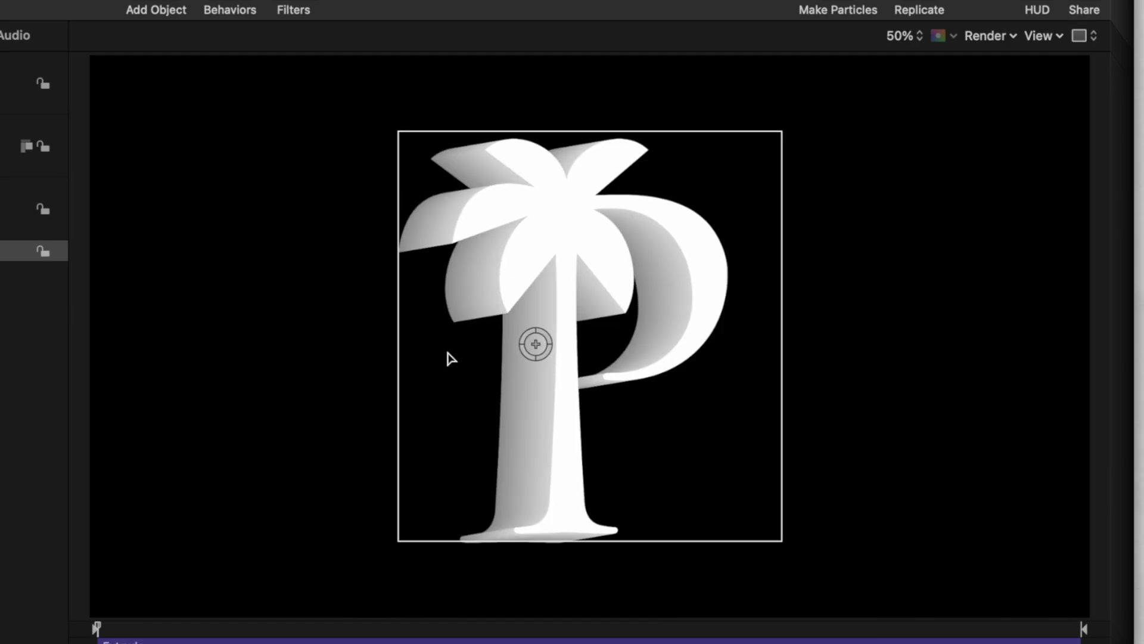
drag(451, 358, 549, 325)
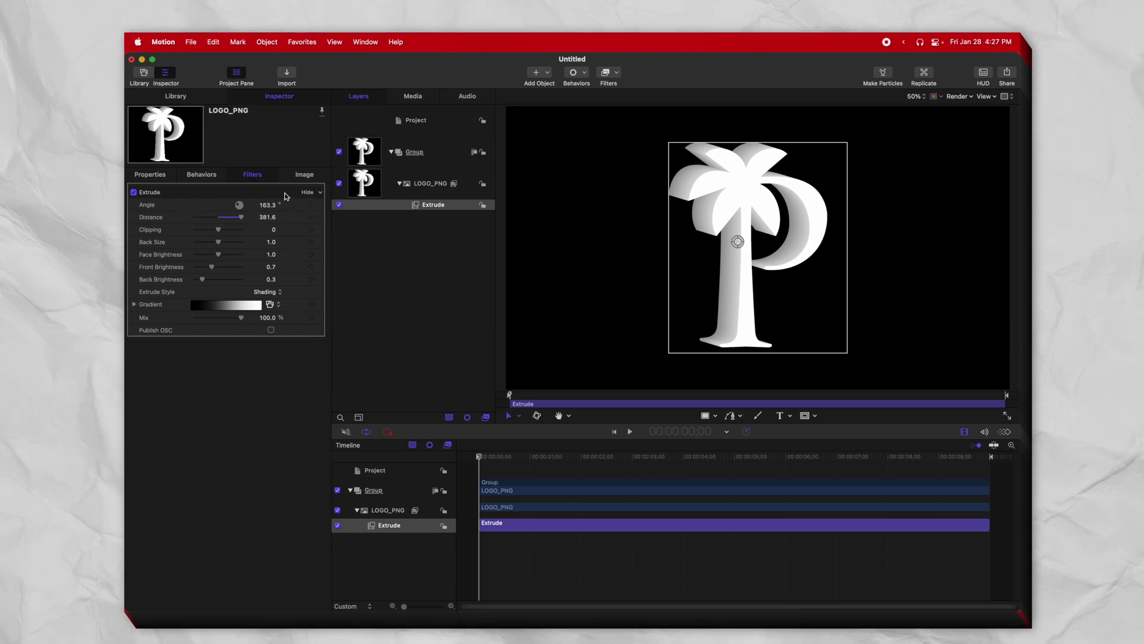
Swing the extrusion to 213.3° at distance 500, trying Clipping and leaving it at 0.
drag(269, 211, 269, 208)
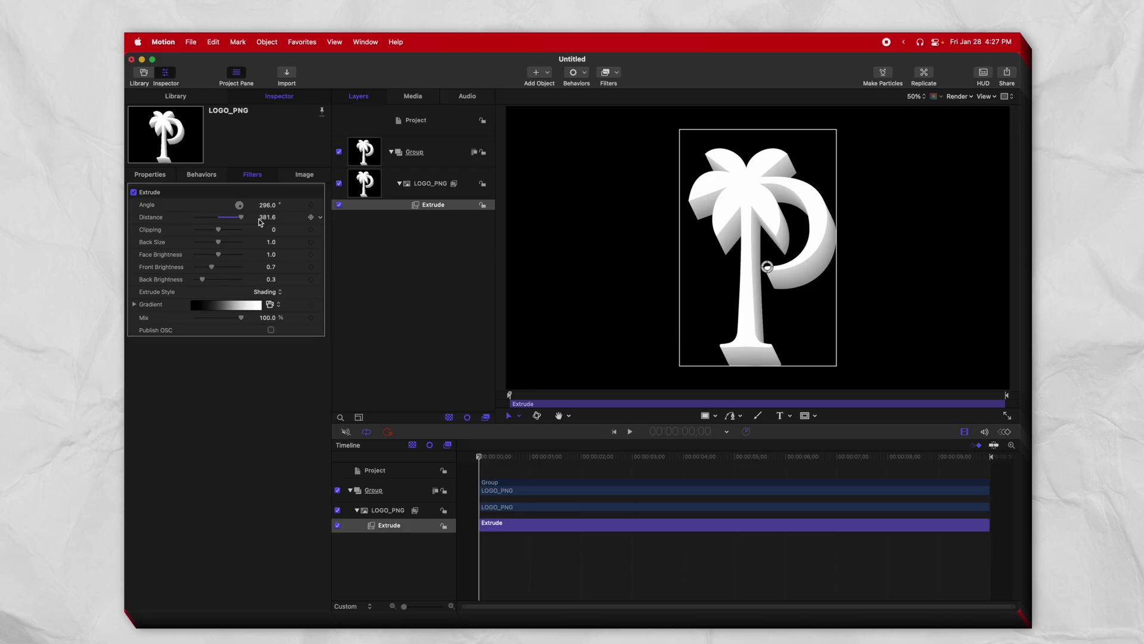
drag(260, 222, 267, 216)
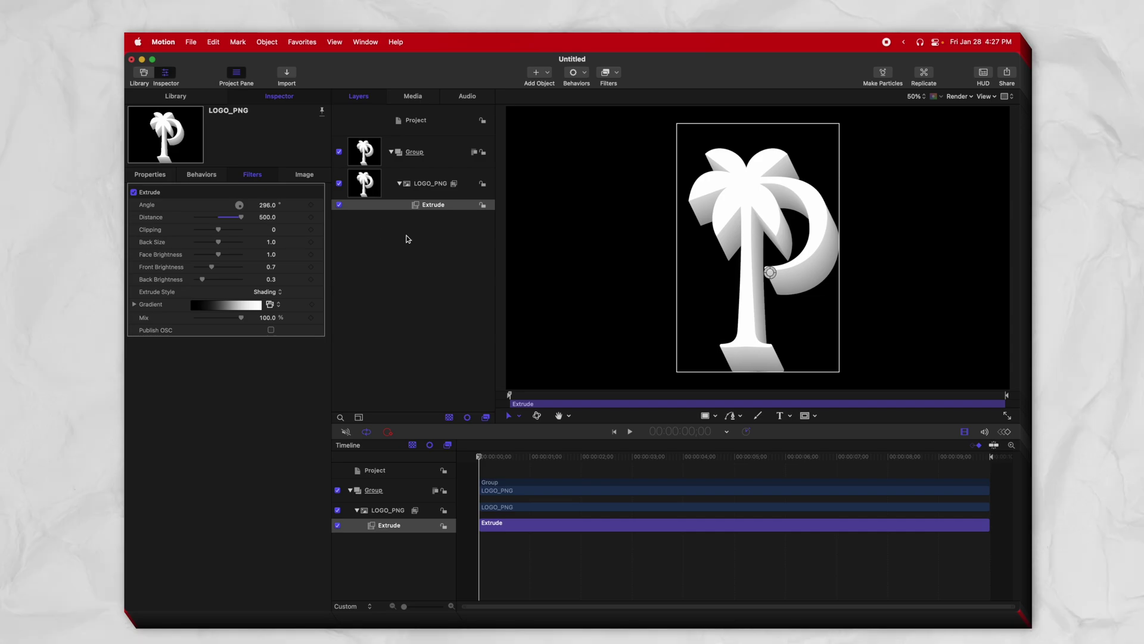
drag(759, 280, 734, 260)
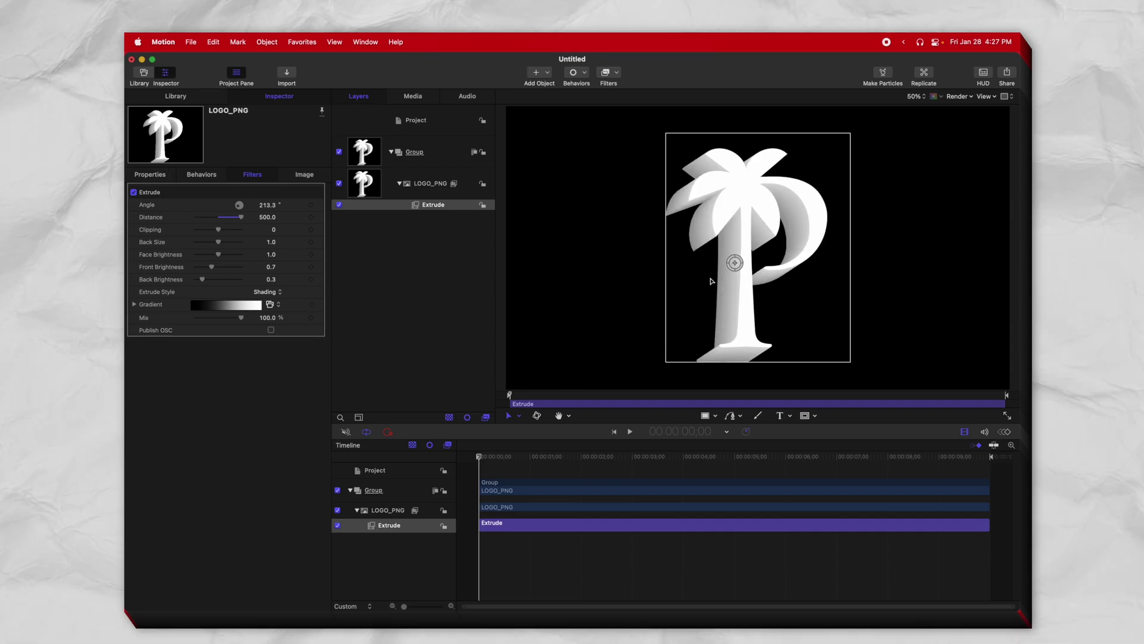
mouse_move(218, 230)
mouse_down()
mouse_move(195, 232)
mouse_move(218, 230)
mouse_up()
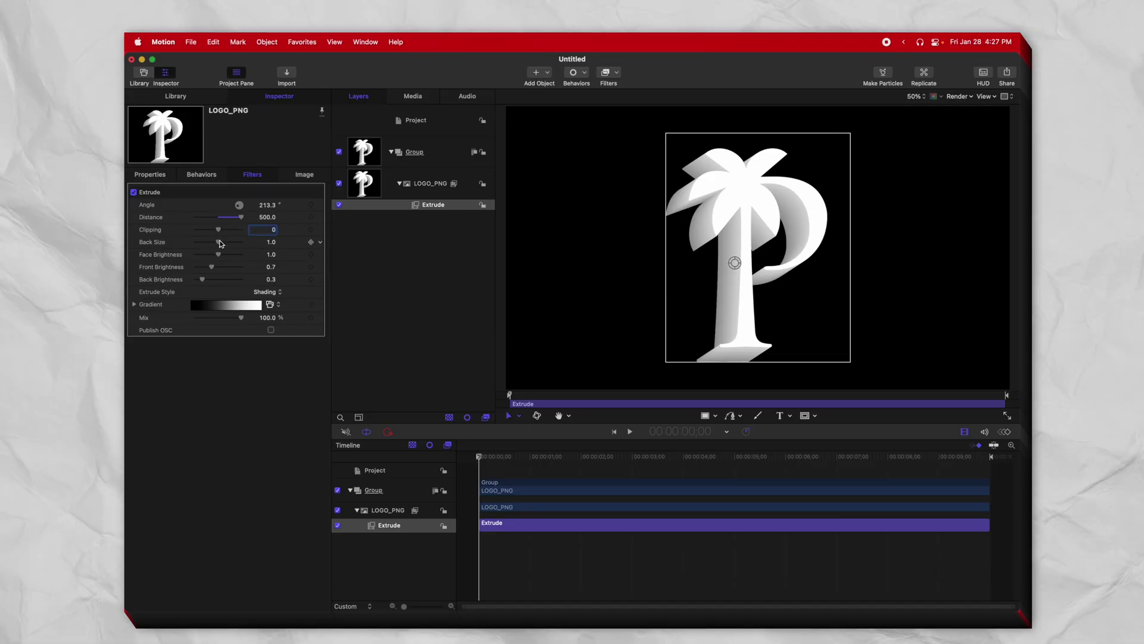
Set Extrude Back Size 0.39, Face Brightness 2.0, Front Brightness down, and Back Brightness 0.
drag(219, 243, 204, 242)
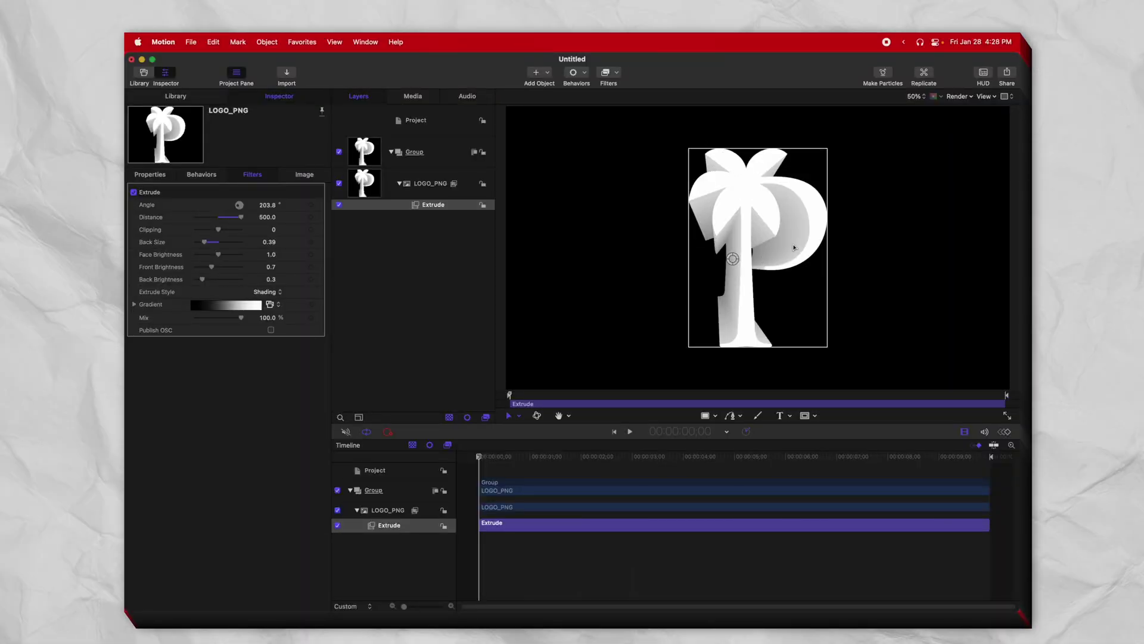
drag(210, 258, 126, 277)
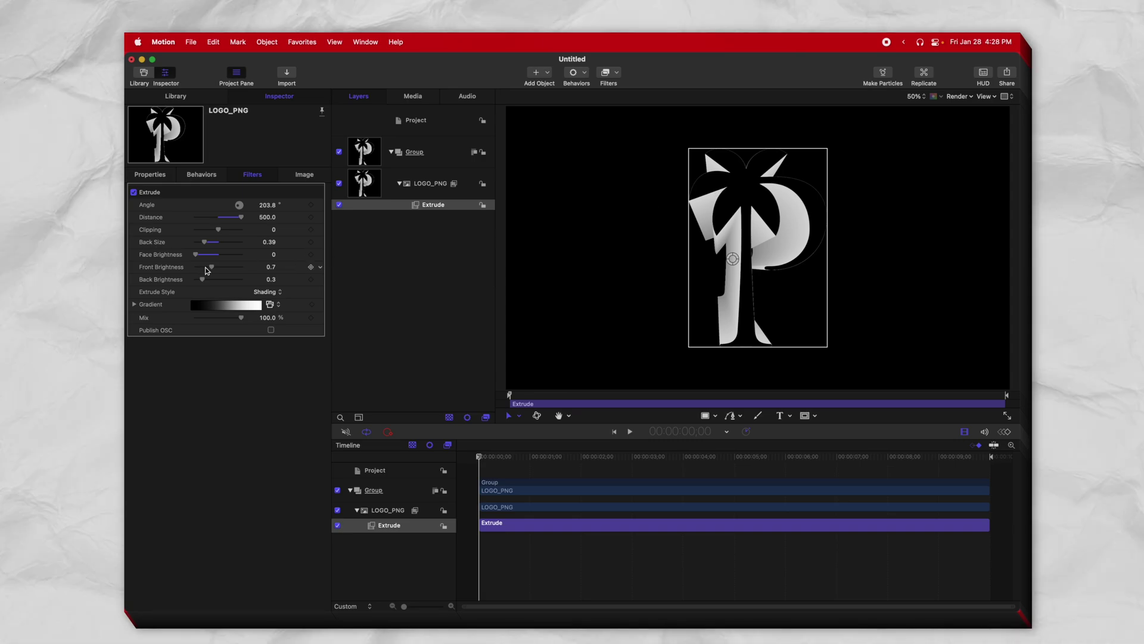
drag(211, 267, 309, 258)
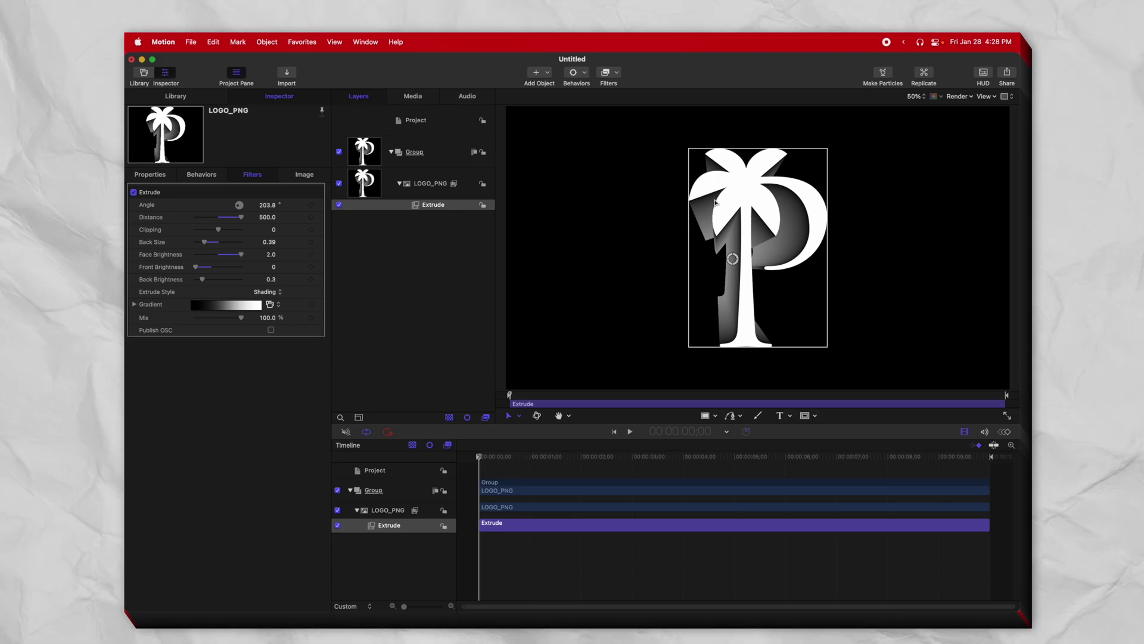
drag(204, 279, 227, 279)
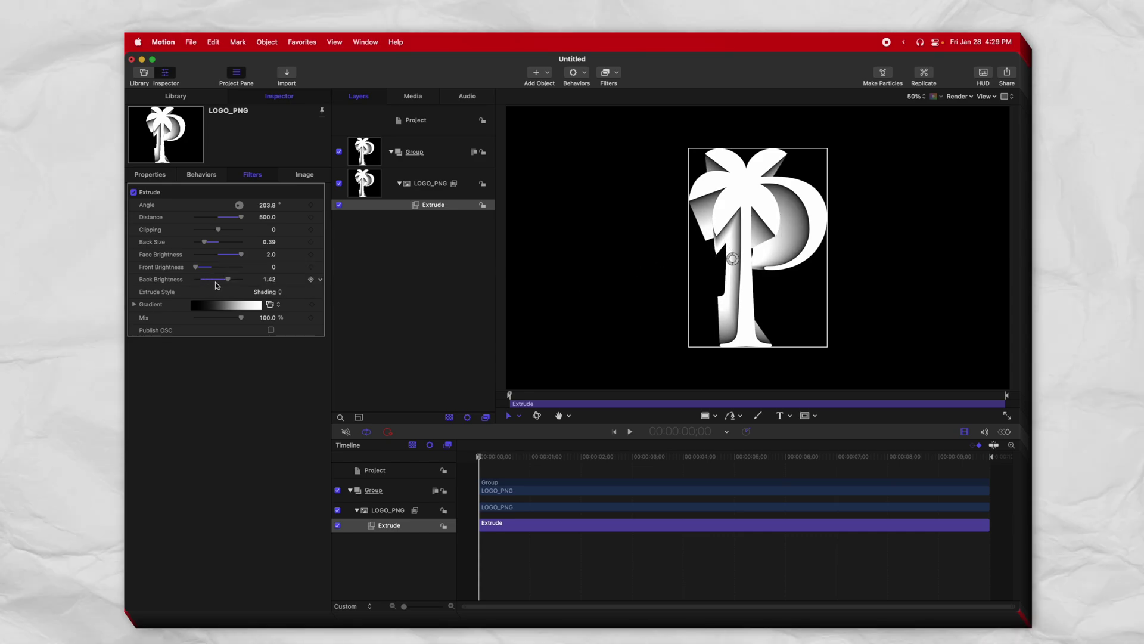
mouse_move(216, 280)
mouse_down()
mouse_move(178, 281)
mouse_move(222, 266)
mouse_move(208, 270)
mouse_up()
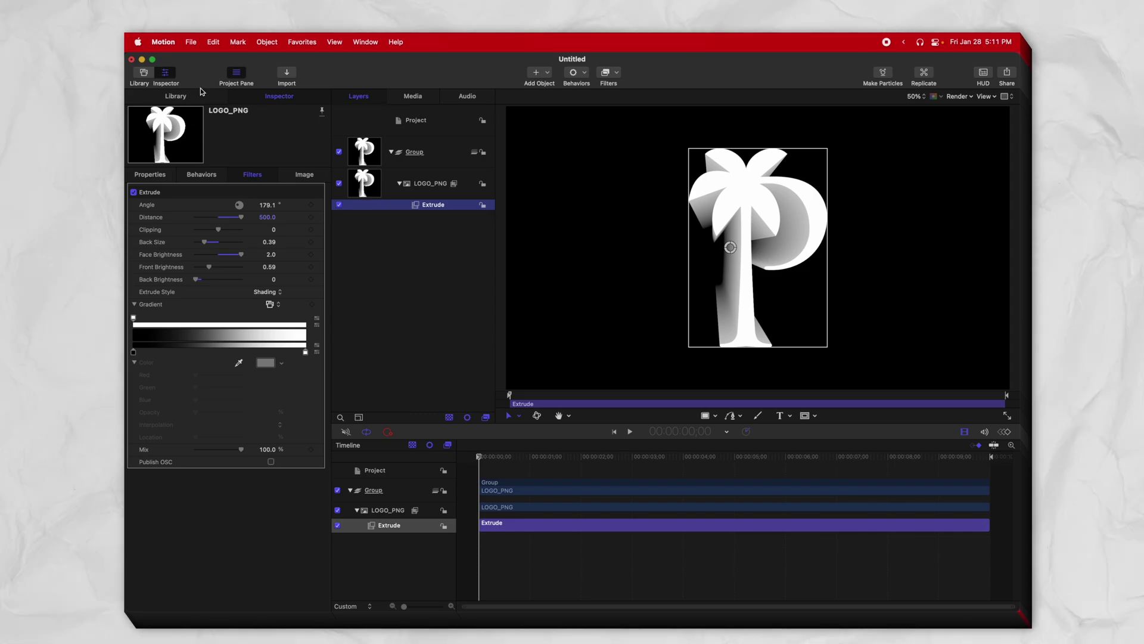
Browse the Library's Generators for Checkerboard, then return to Group 2's Extrude settings.
click(175, 96)
click(152, 204)
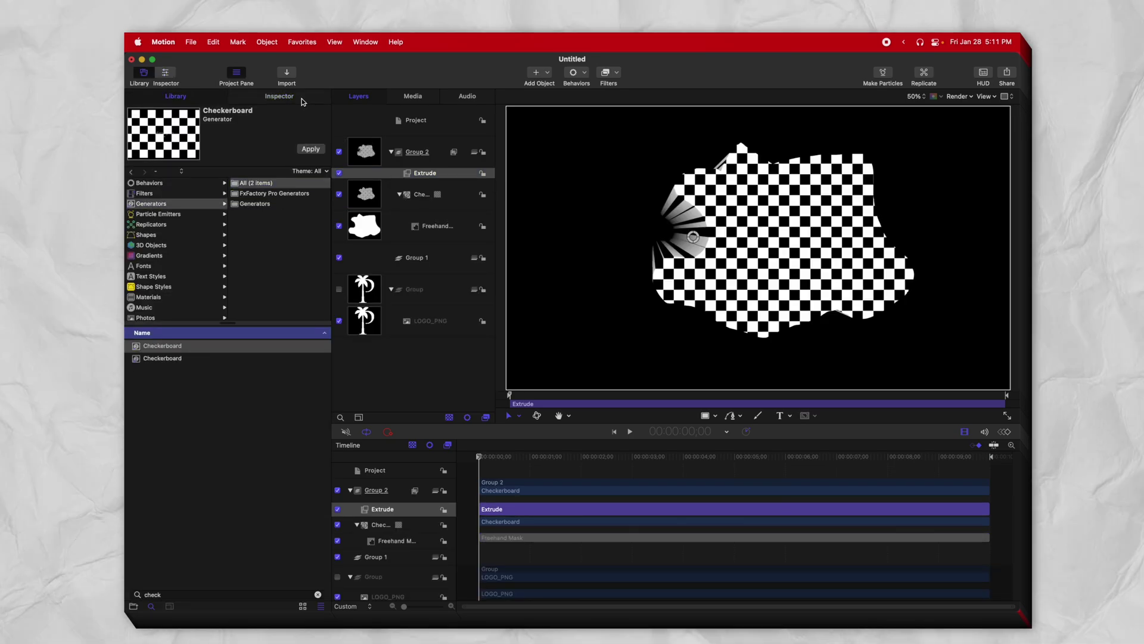
click(298, 97)
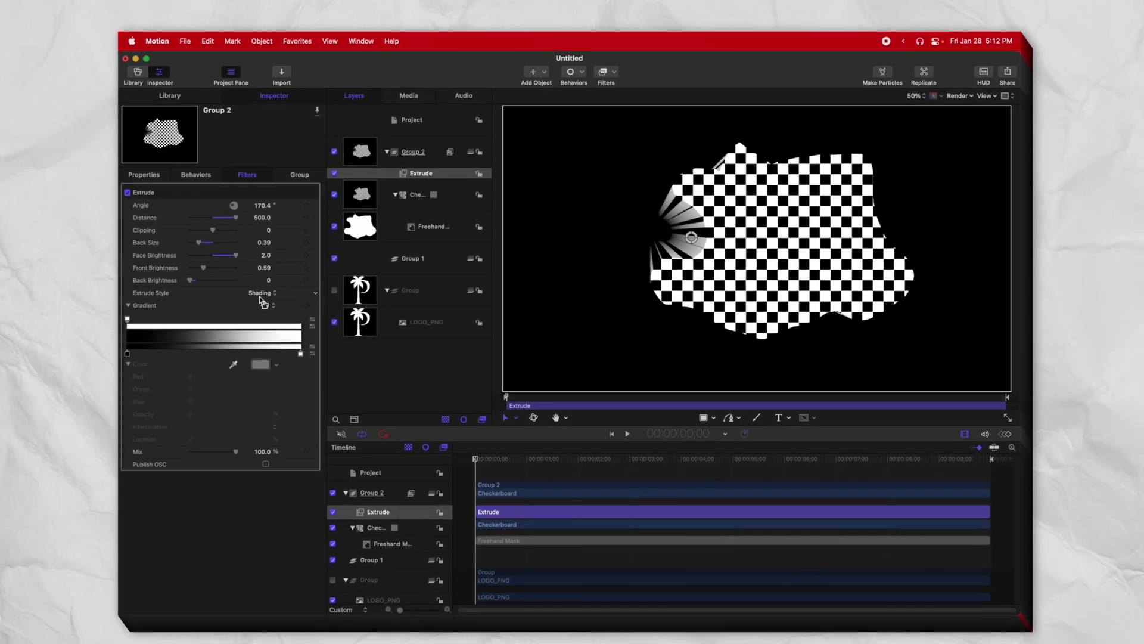
Give the checkerboard's Extrude a green-to-pink Gradient style and swing its angle to 65.3°.
click(266, 292)
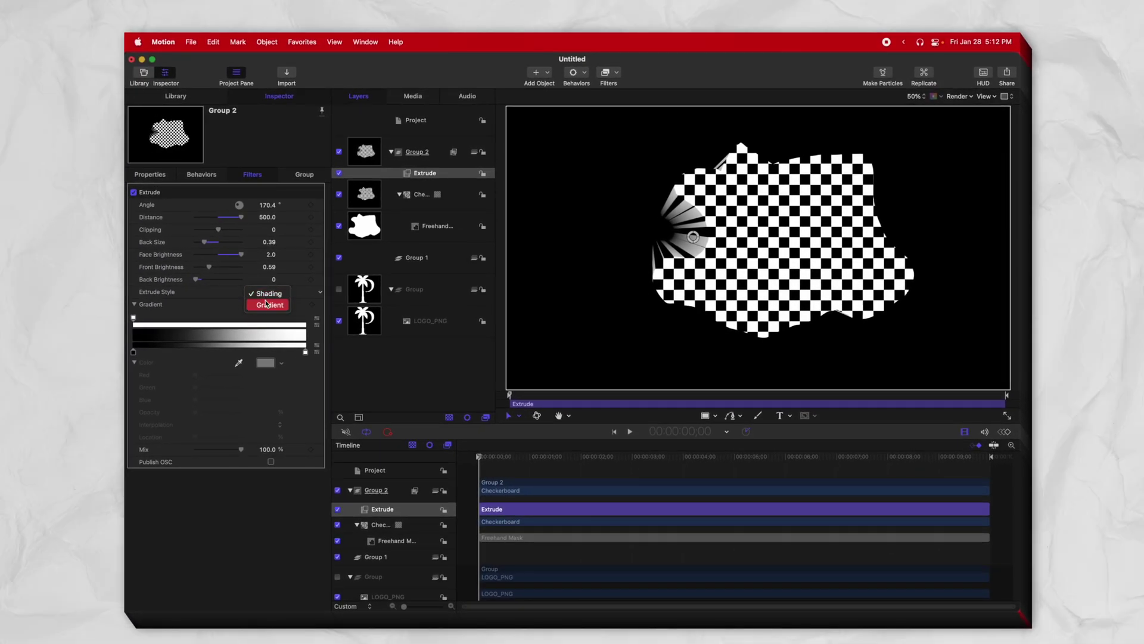
click(268, 304)
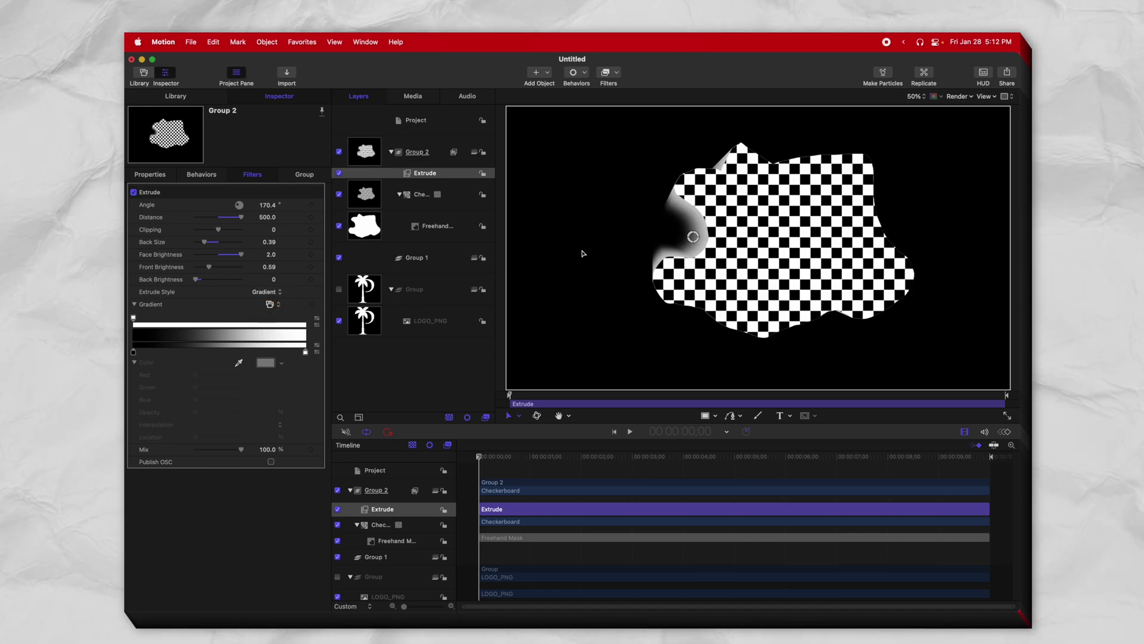
click(133, 351)
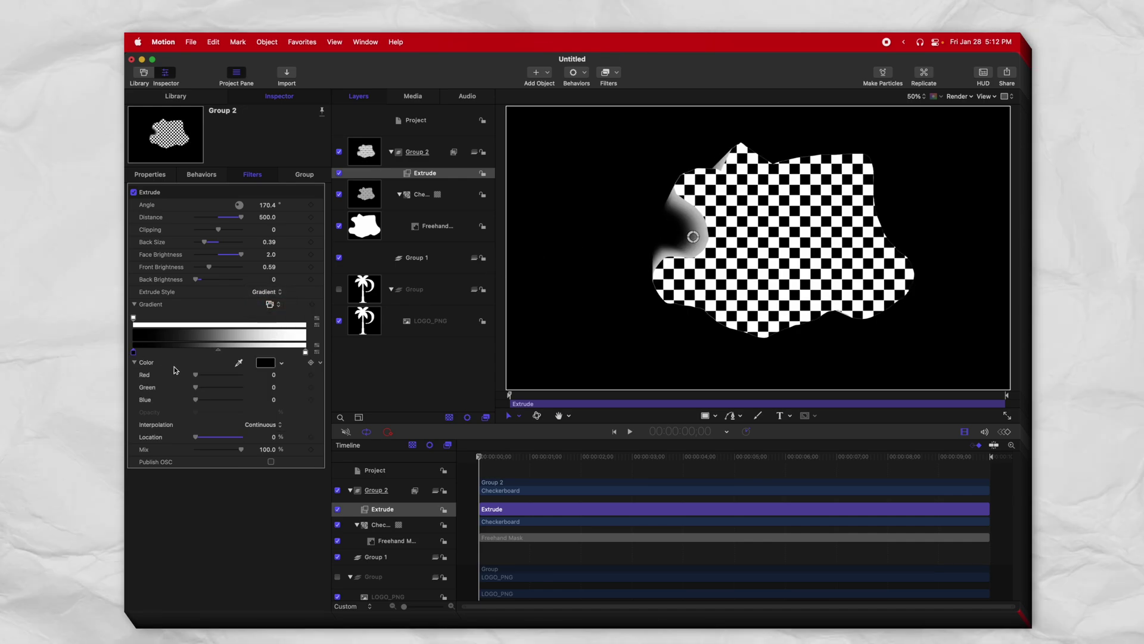
click(265, 363)
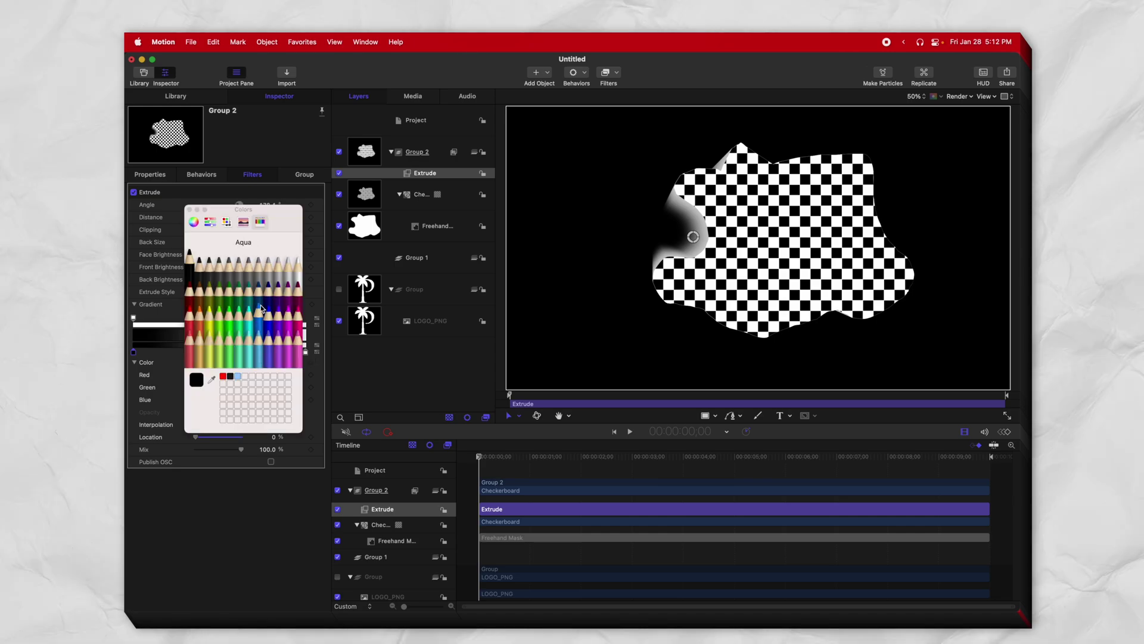
click(241, 287)
click(189, 210)
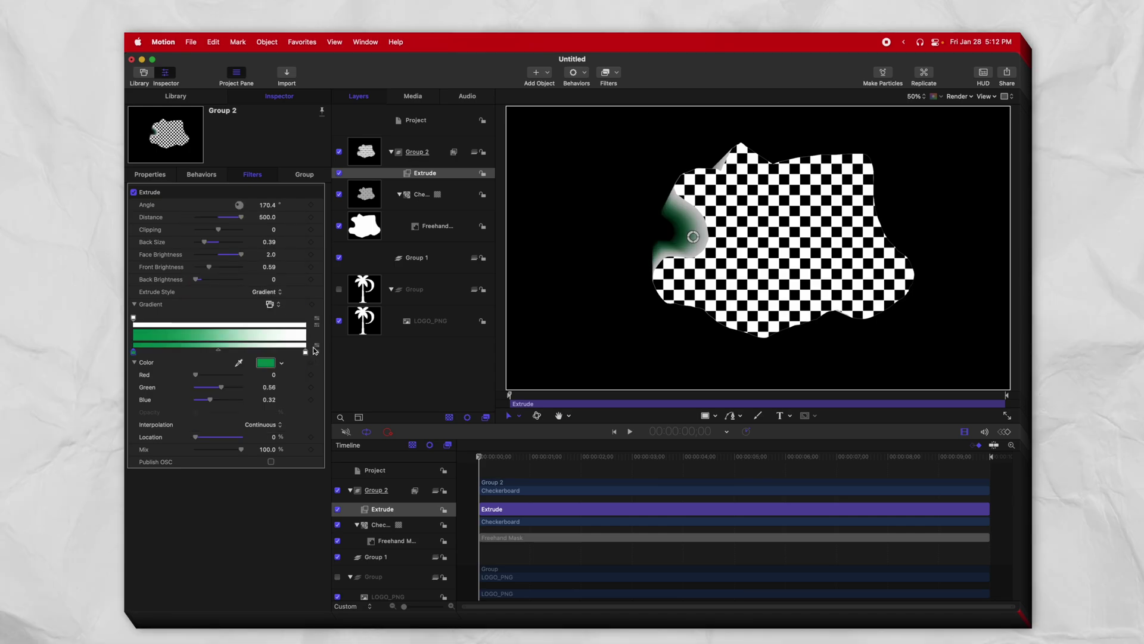
click(306, 352)
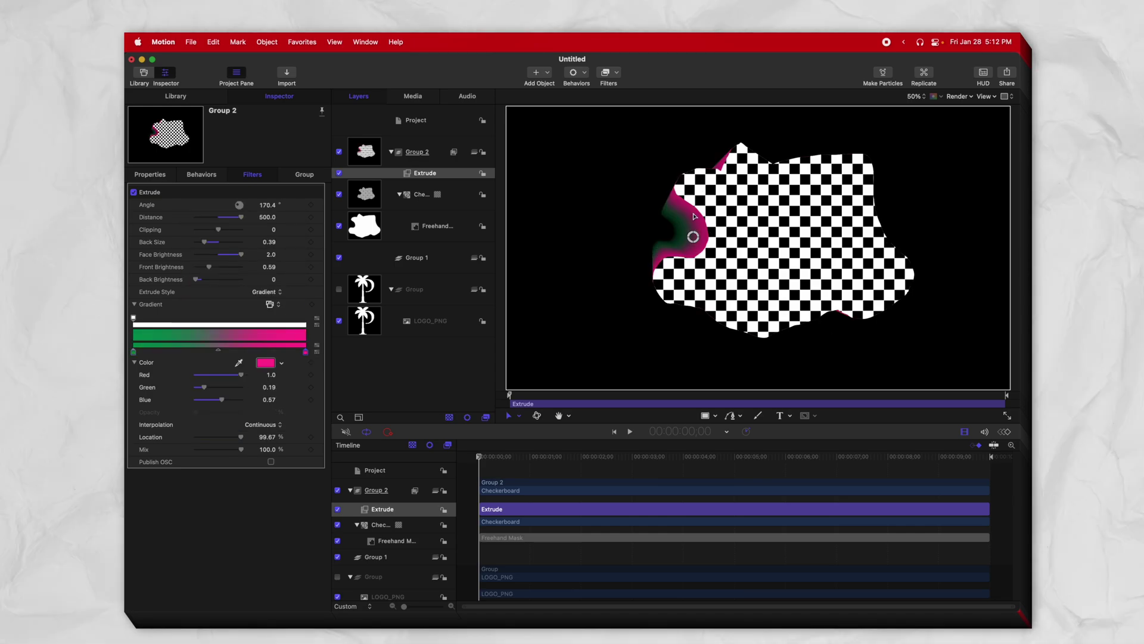
drag(681, 187, 817, 161)
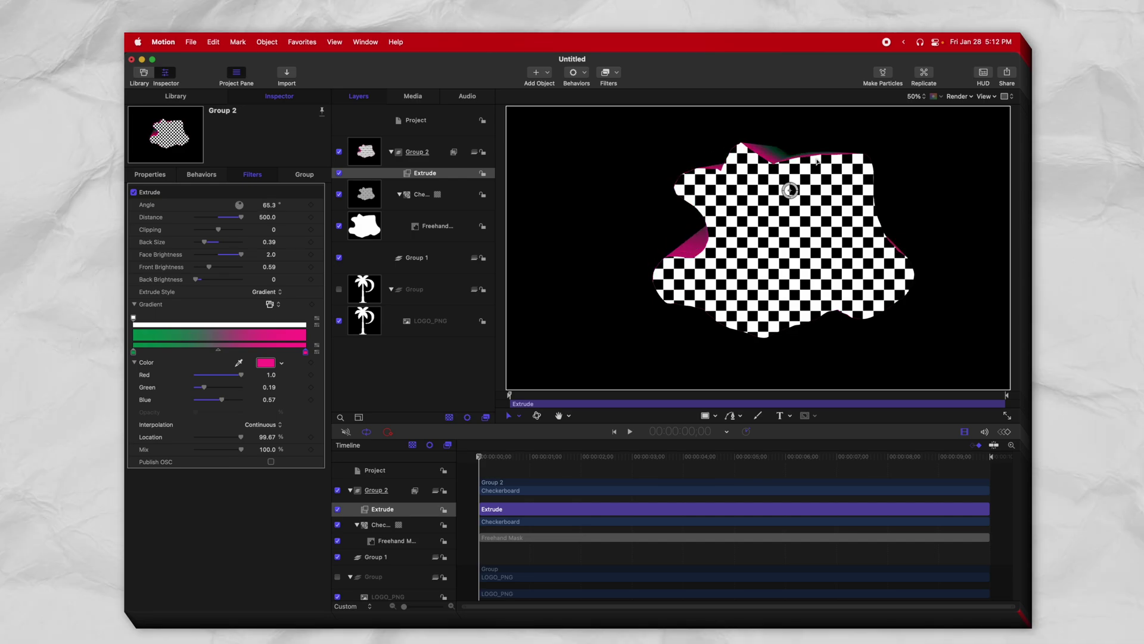